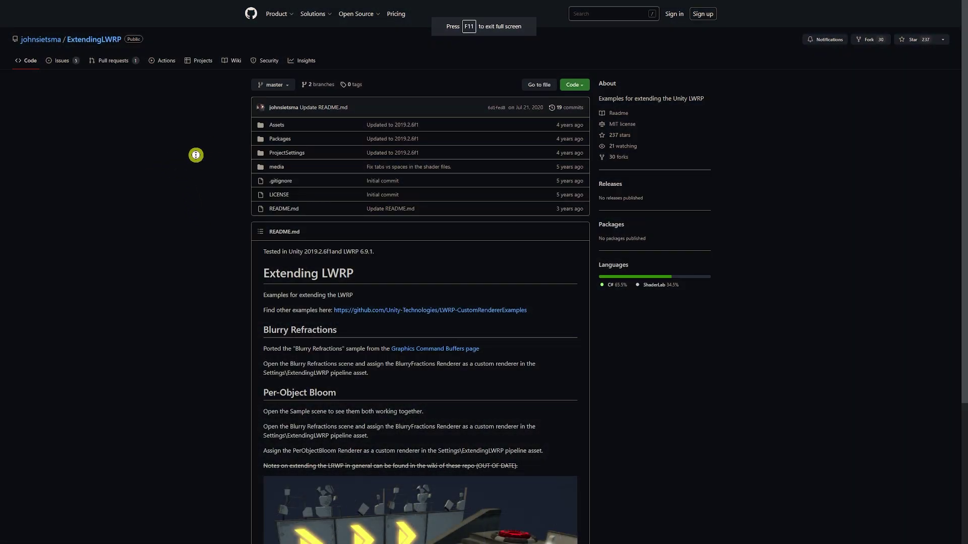
Read the ExtendingLWRP README's ScriptableRendererFeature note, then go to the unity-frosted-glass repository.
scroll(195, 171, down, 3)
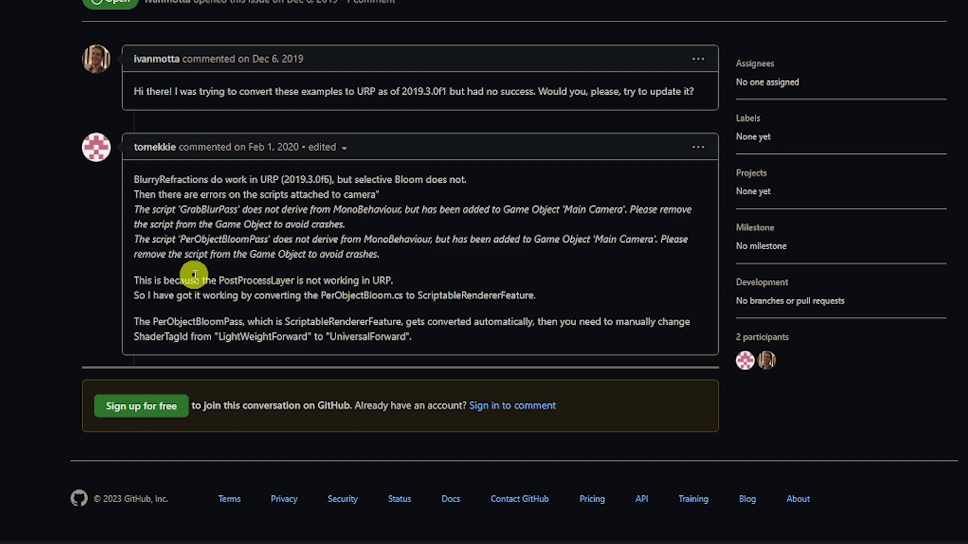
drag(276, 323, 394, 327)
click(400, 323)
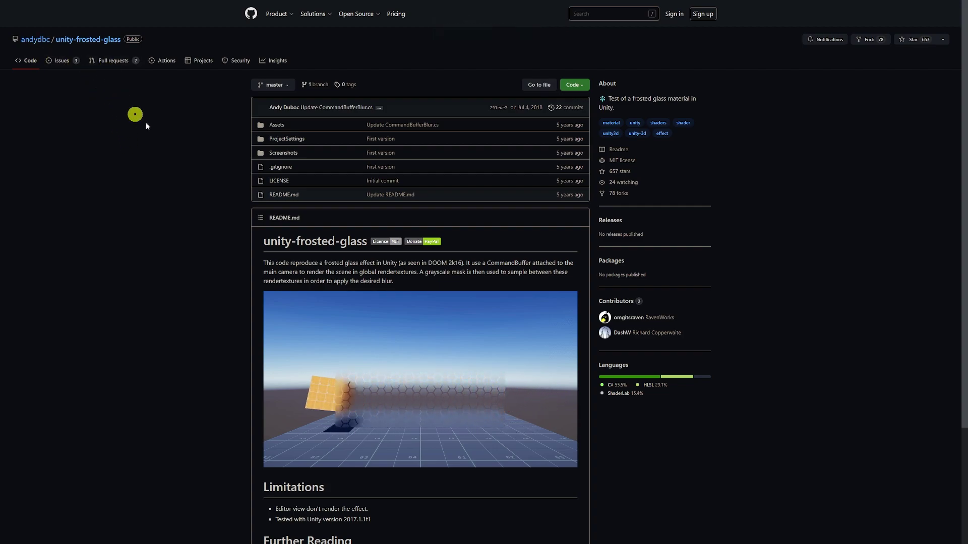
Download the unity-frosted-glass repository as a ZIP from the Code menu.
scroll(190, 194, down, 2)
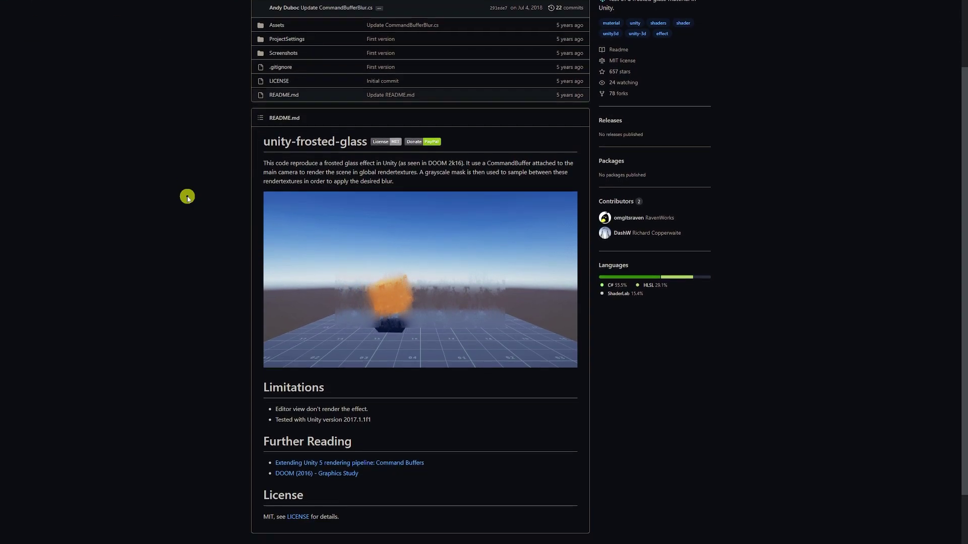
scroll(189, 197, up, 1)
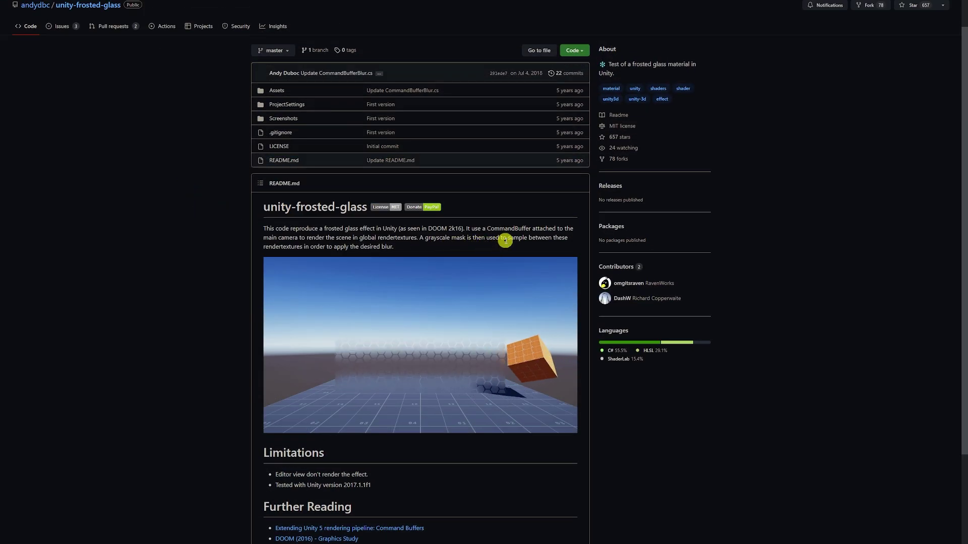
scroll(504, 235, up, 1)
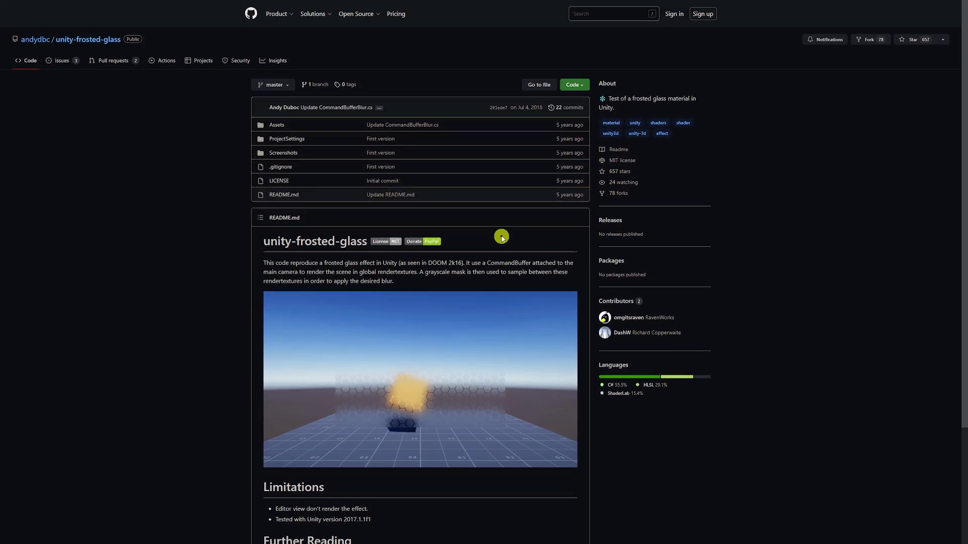
click(576, 85)
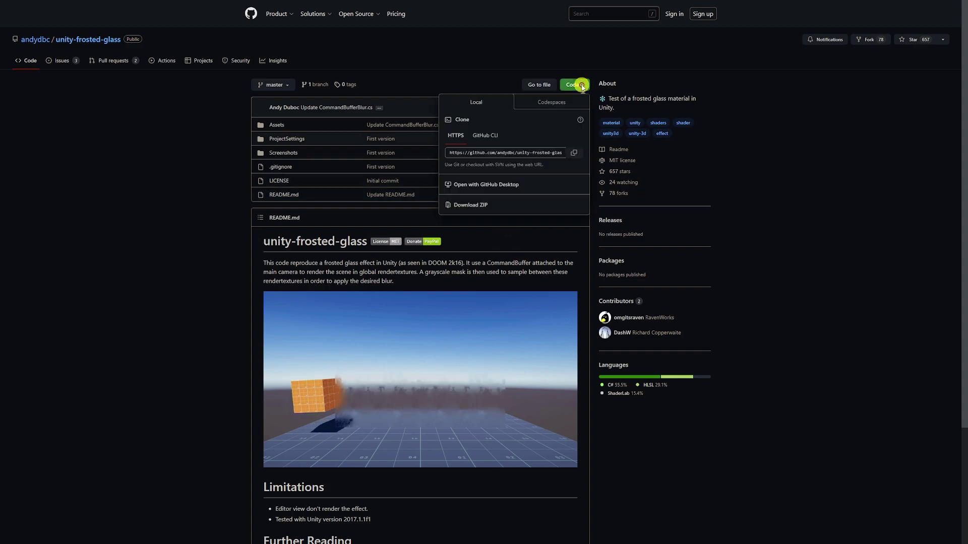
click(478, 205)
click(197, 241)
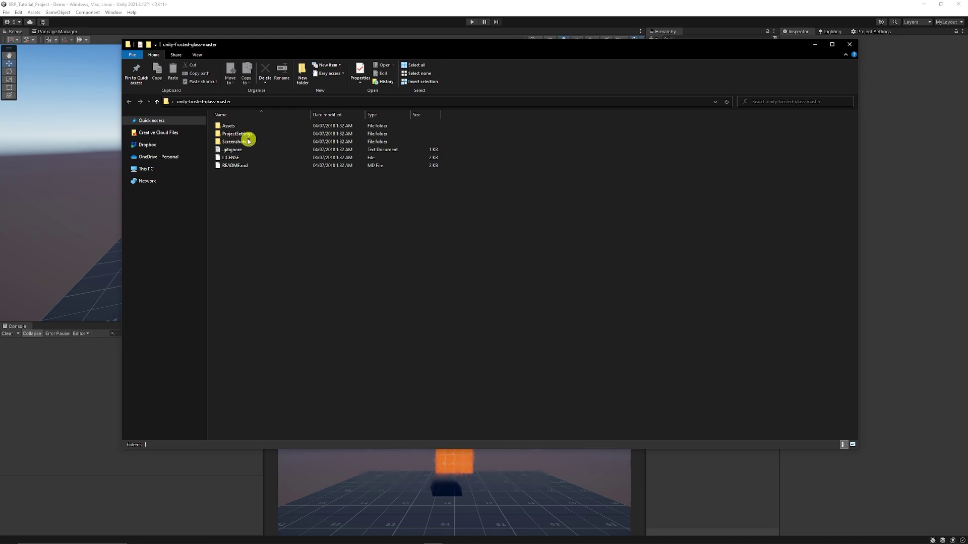
Copy all six items from the downloaded project's Assets folder.
double_click(228, 125)
drag(258, 215, 233, 129)
right_click(233, 130)
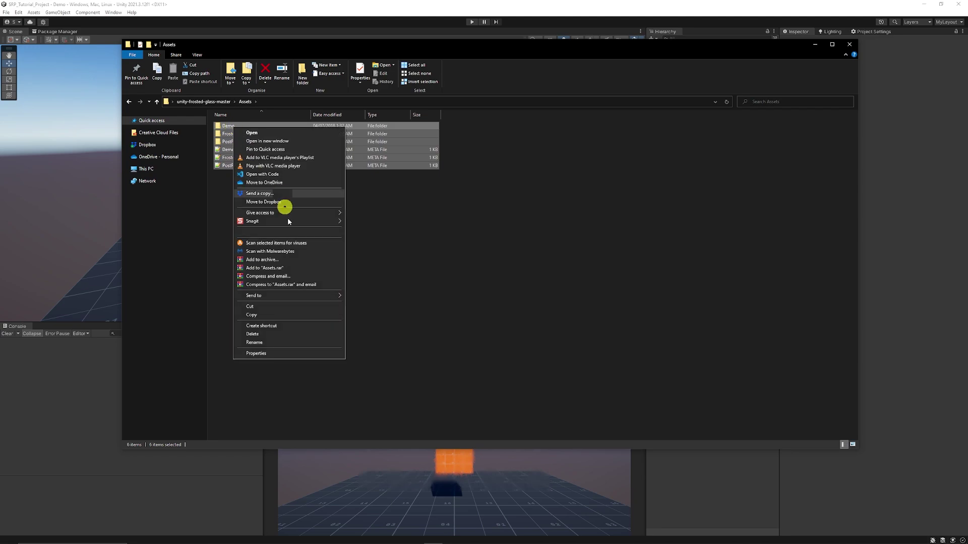
Paste the Demo, FrostedGlass and PostProcessing folders into the Unity project's Assets folder.
click(401, 10)
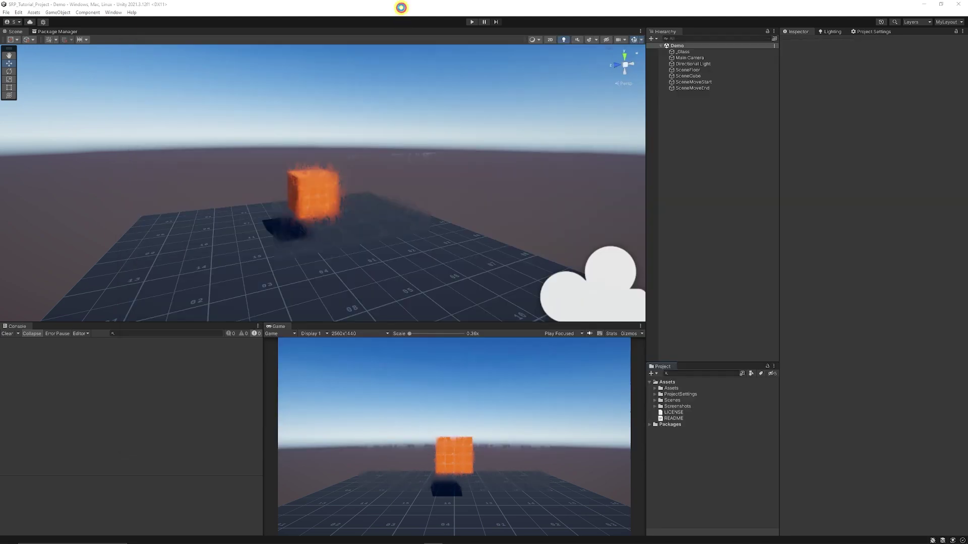
click(668, 384)
right_click(668, 383)
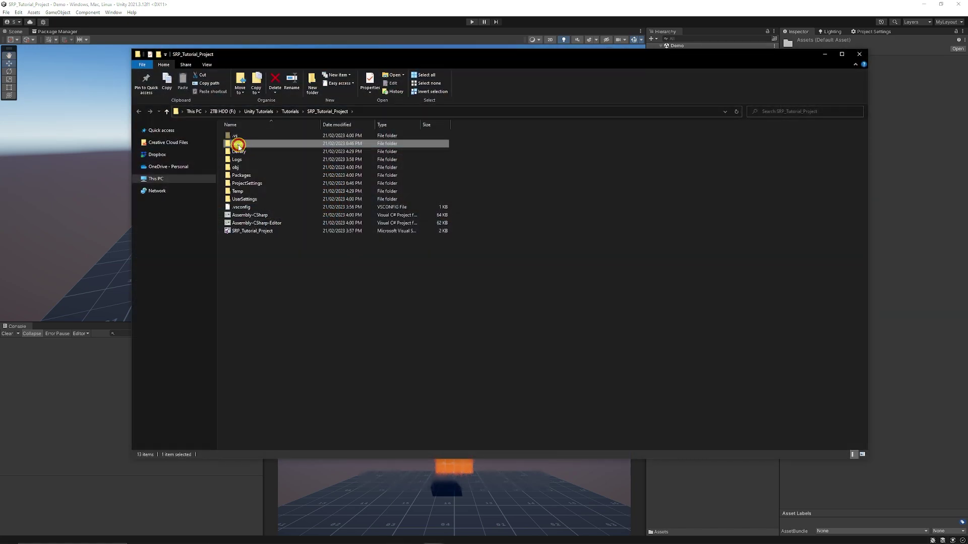
double_click(254, 148)
right_click(271, 254)
click(298, 298)
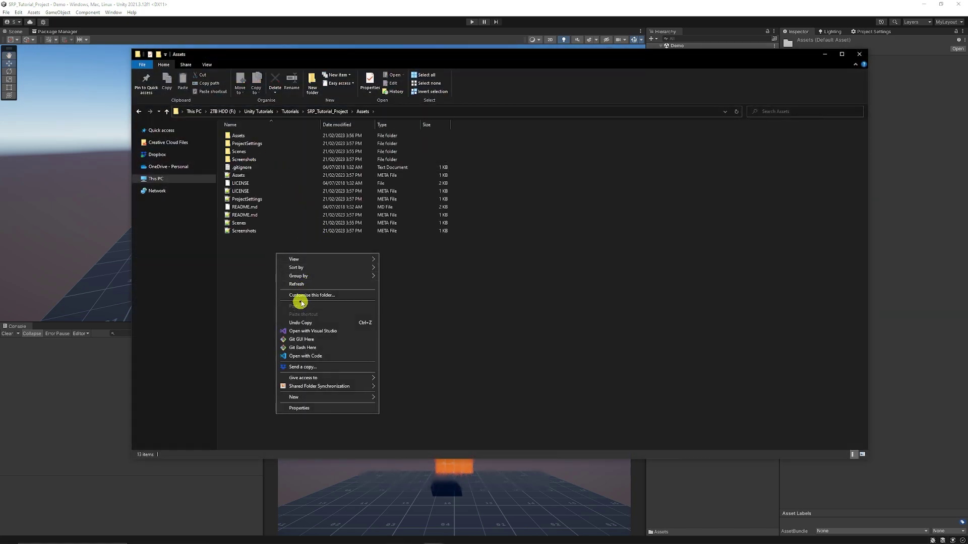
click(341, 3)
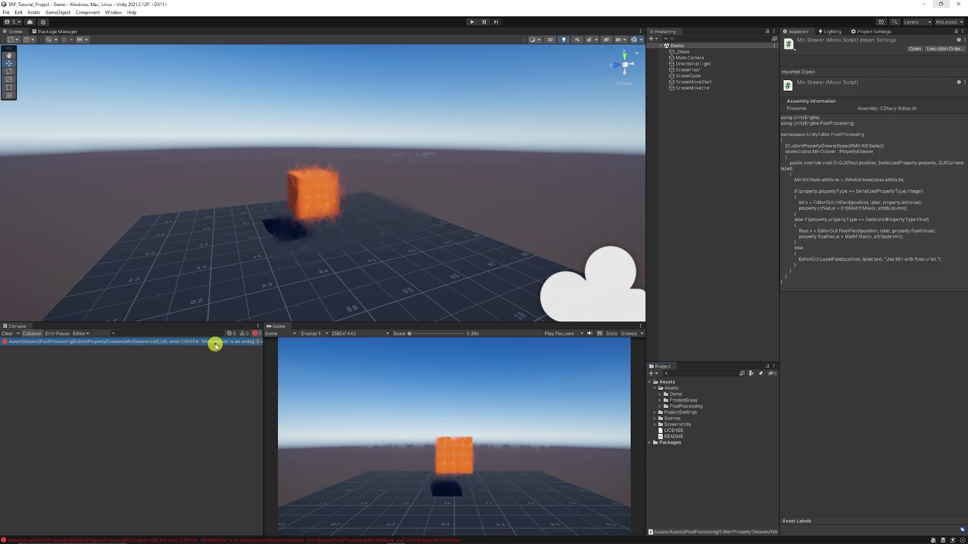
Open MinDrawer.cs in Visual Studio from its Console error.
double_click(181, 346)
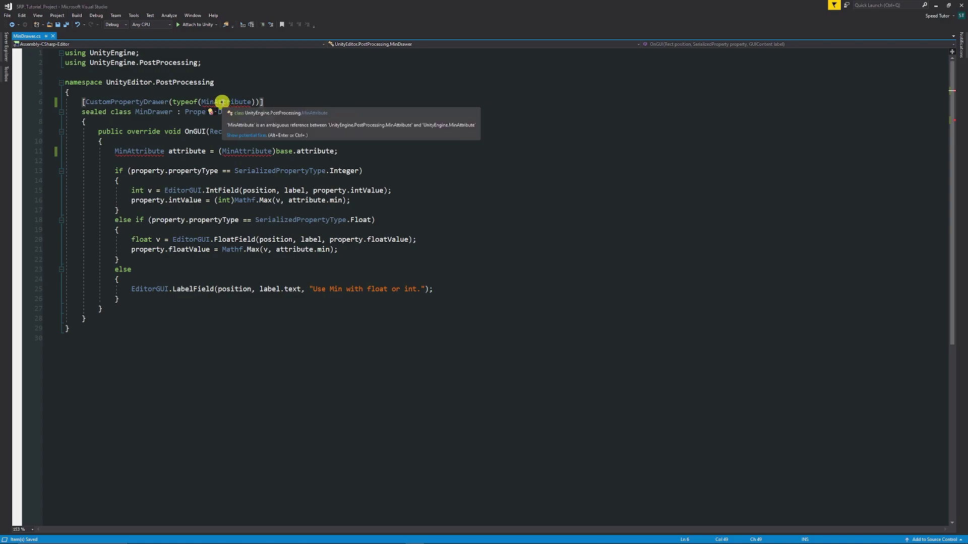
Qualify every MinAttribute in MinDrawer.cs as UnityEngine.PostProcessing.MinAttribute and save the file.
click(206, 101)
key(ctrl+period)
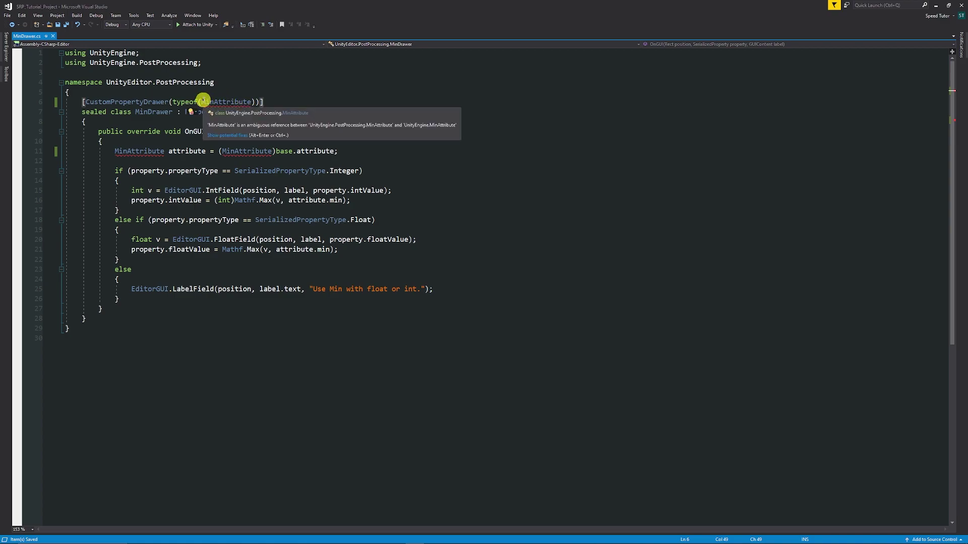
key(Return)
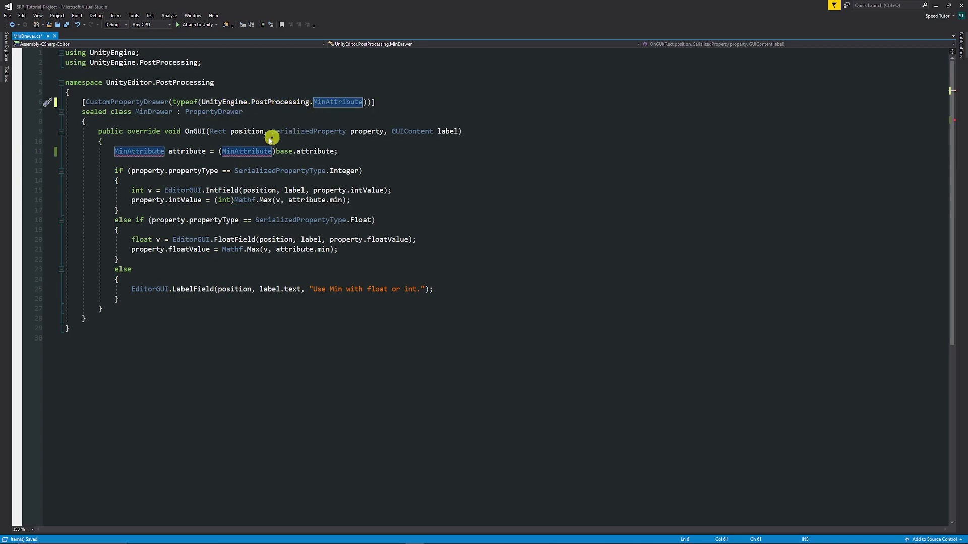
click(224, 152)
key(ctrl+period)
key(Return)
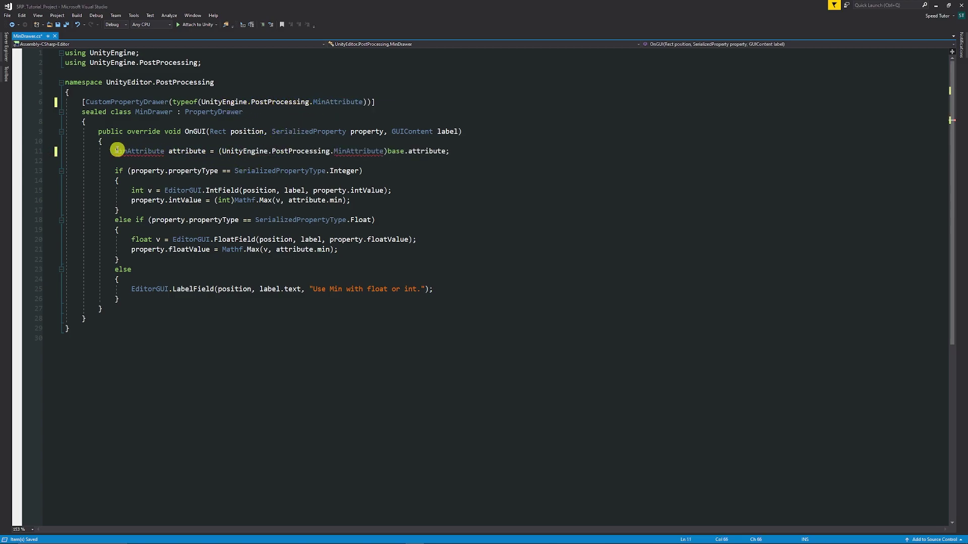
key(ctrl+period)
key(Return)
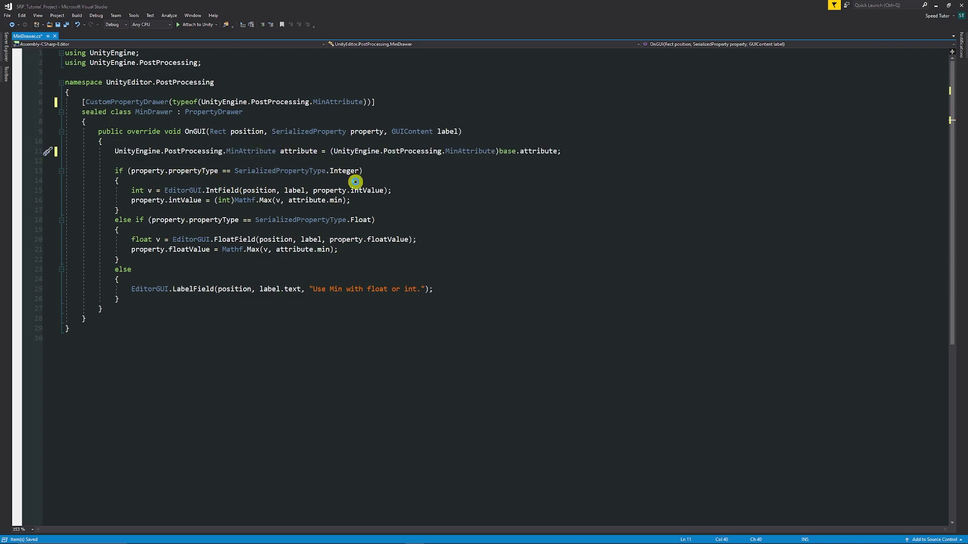
key(ctrl+s)
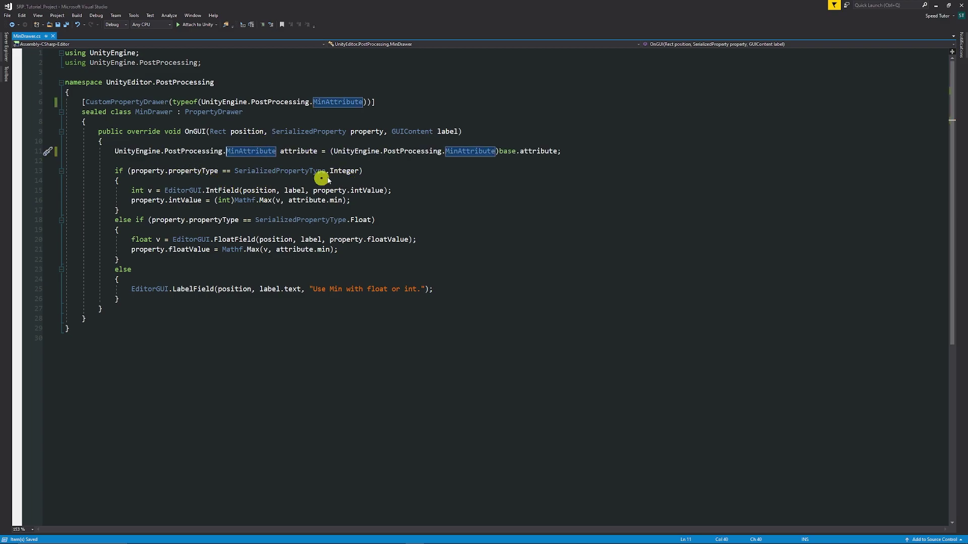
Return to Unity and expand the Demo folder in the Project window.
click(382, 174)
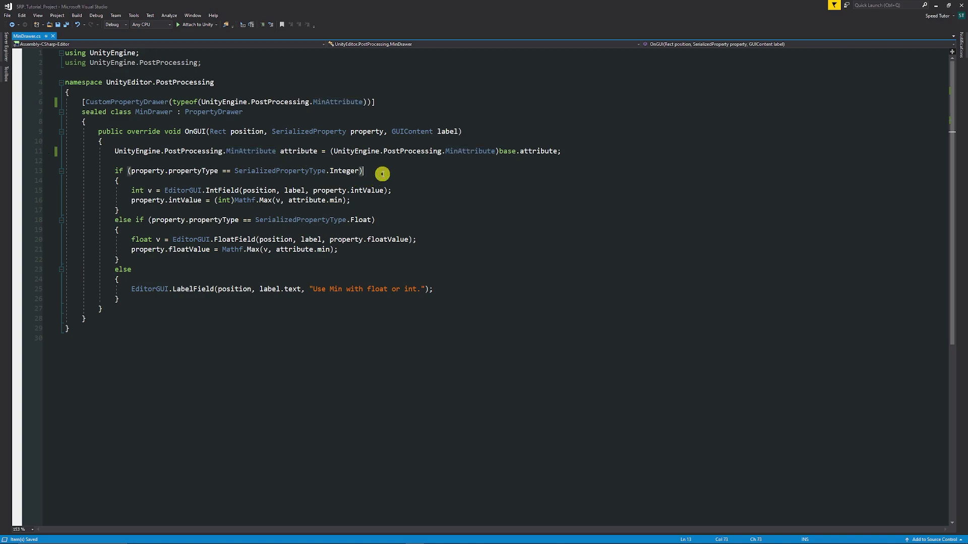
click(939, 9)
click(663, 394)
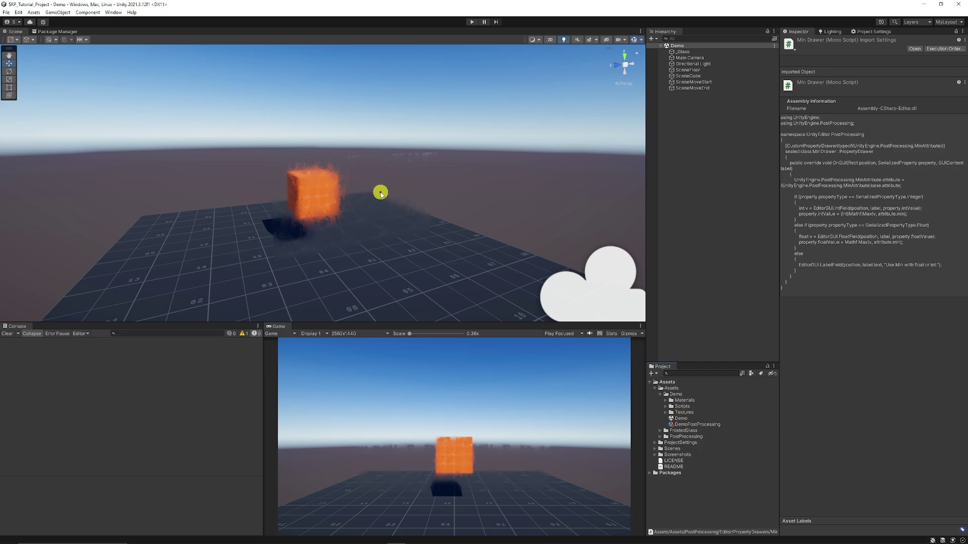
Run the Demo scene and select the _Glass pane to inspect it.
key(ctrl+p)
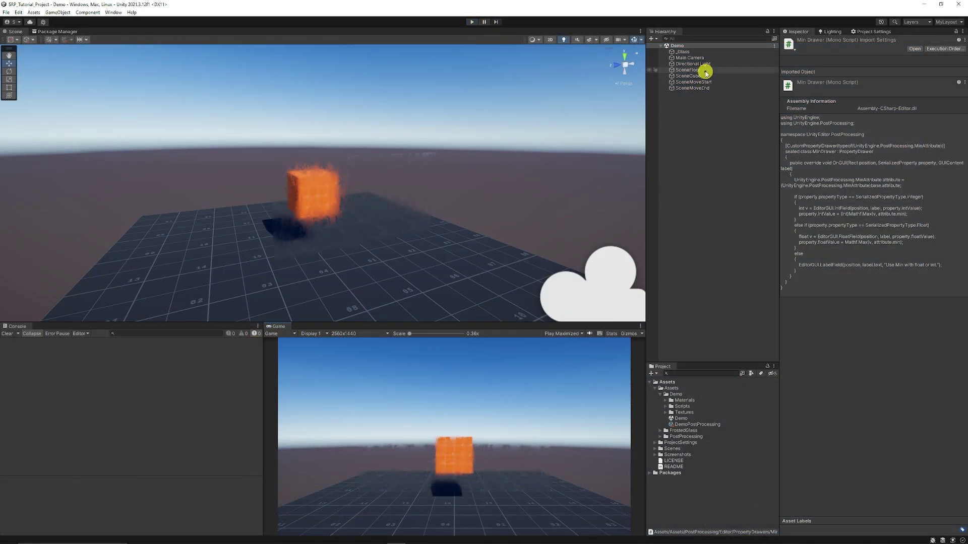
click(692, 52)
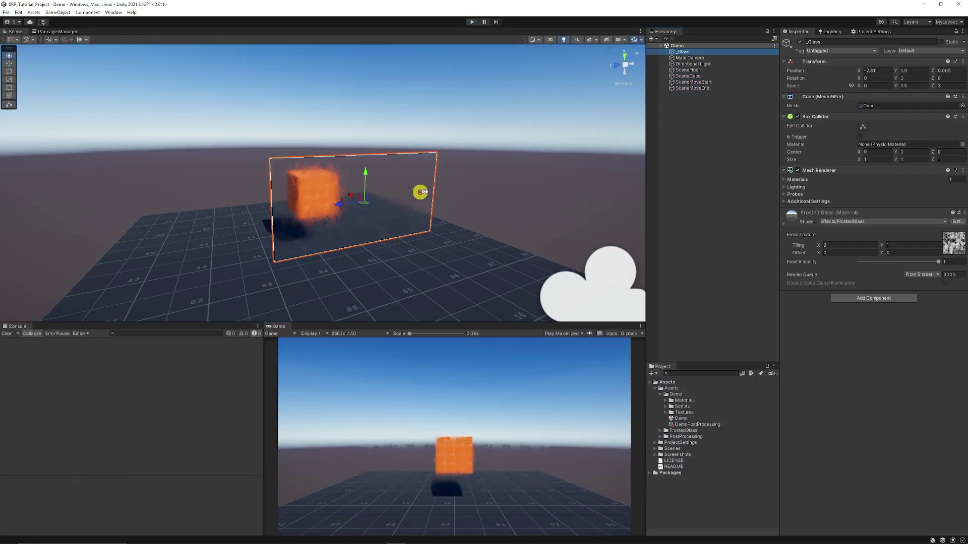
alt+drag(420, 192, 352, 207)
Add a new 3D Cube to the scene from the Hierarchy.
right_click(688, 123)
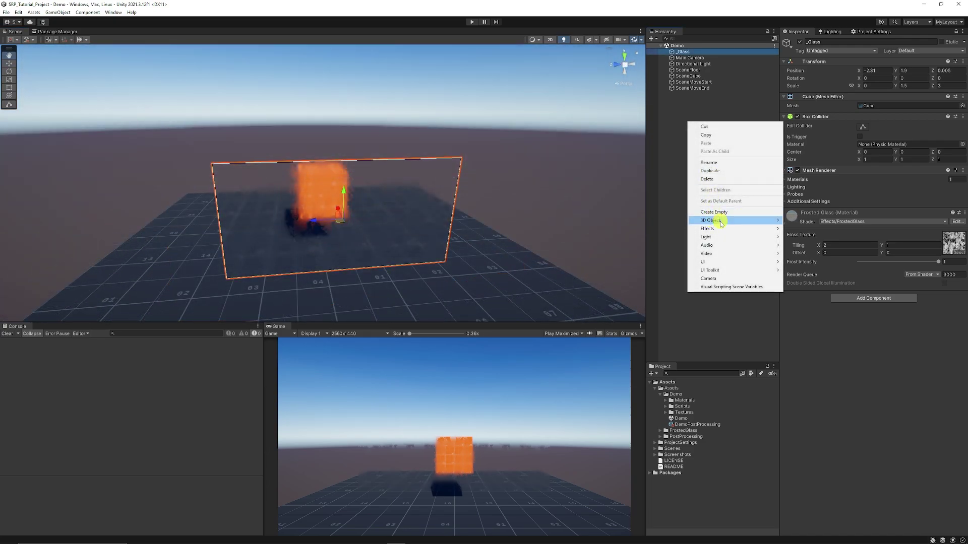
mouse_move(721, 222)
click(799, 220)
alt+drag(456, 222, 371, 215)
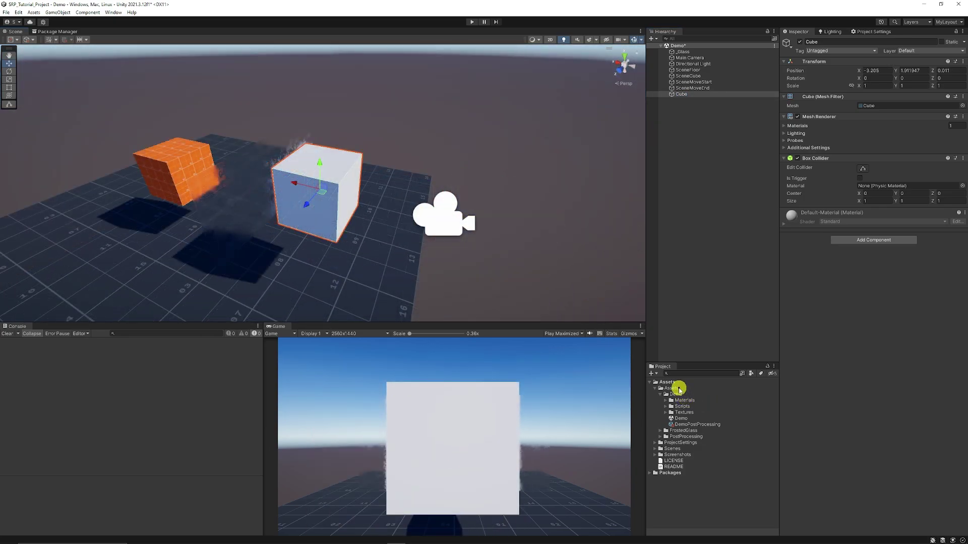
Create a new material named Cube_Frosted in Assets.
right_click(671, 388)
mouse_move(721, 194)
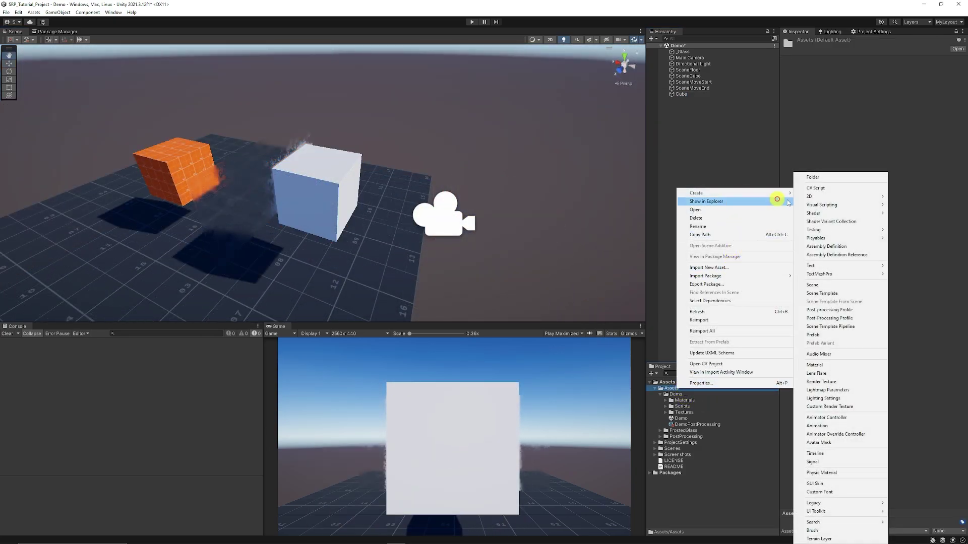
click(831, 364)
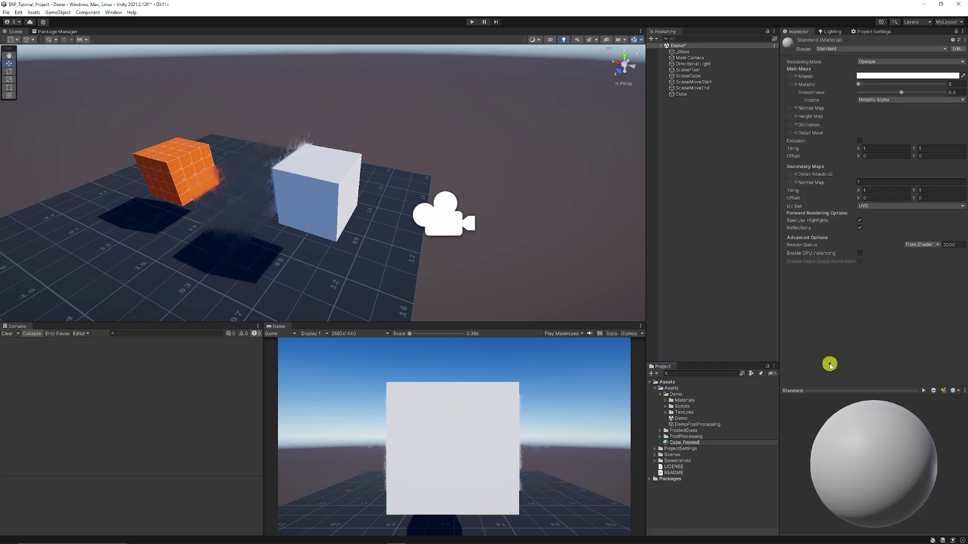
key(Return)
Set Cube_Frosted's shader to Effects/FrostedGlass and apply it to the new cube.
click(825, 49)
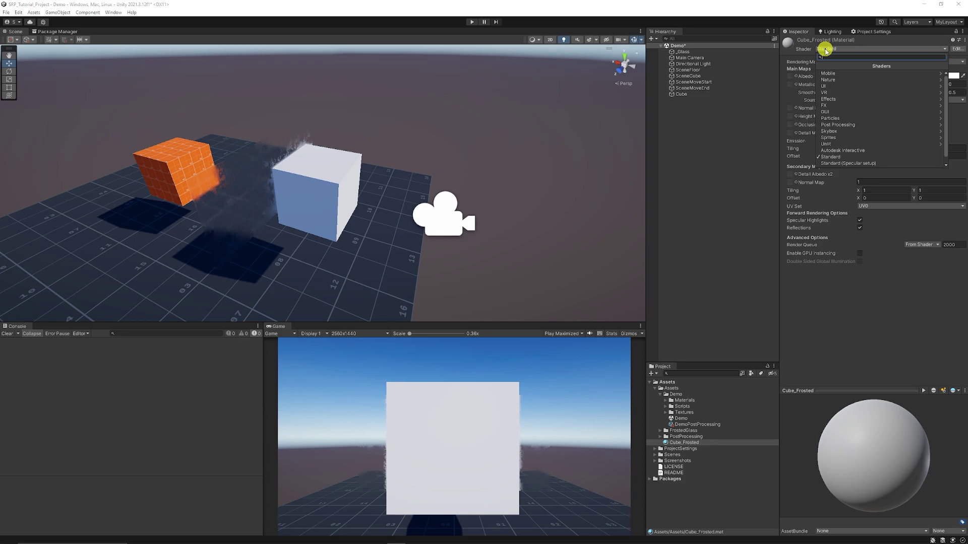
click(844, 99)
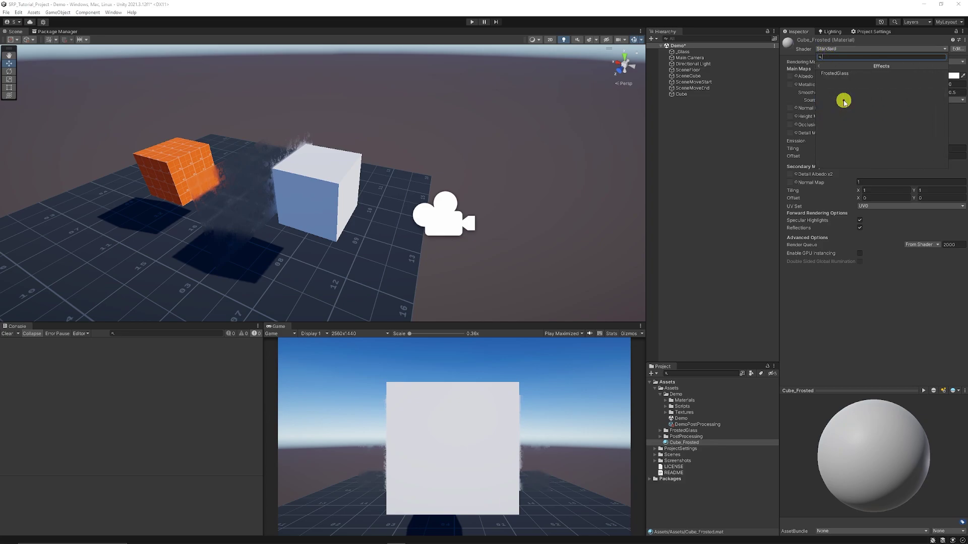
click(847, 74)
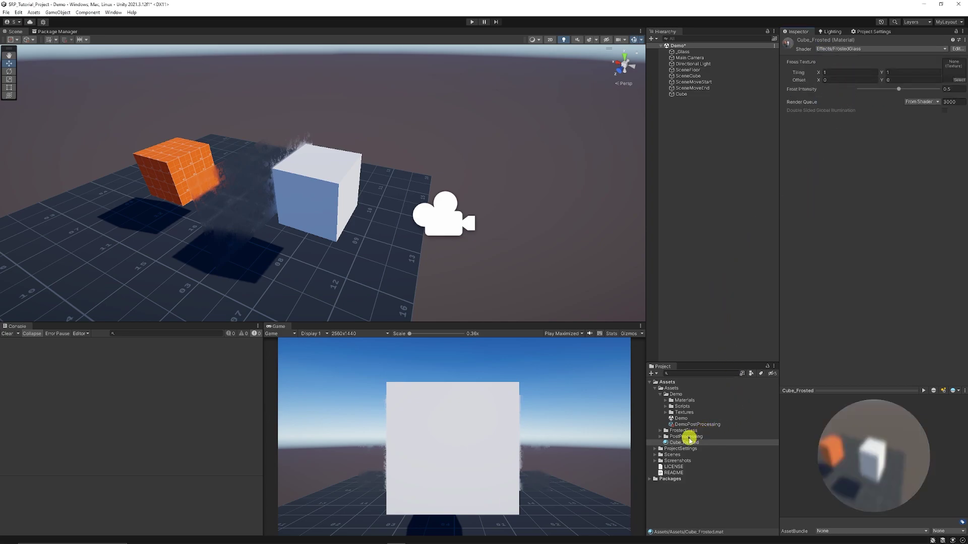
drag(690, 443, 283, 172)
double_click(681, 94)
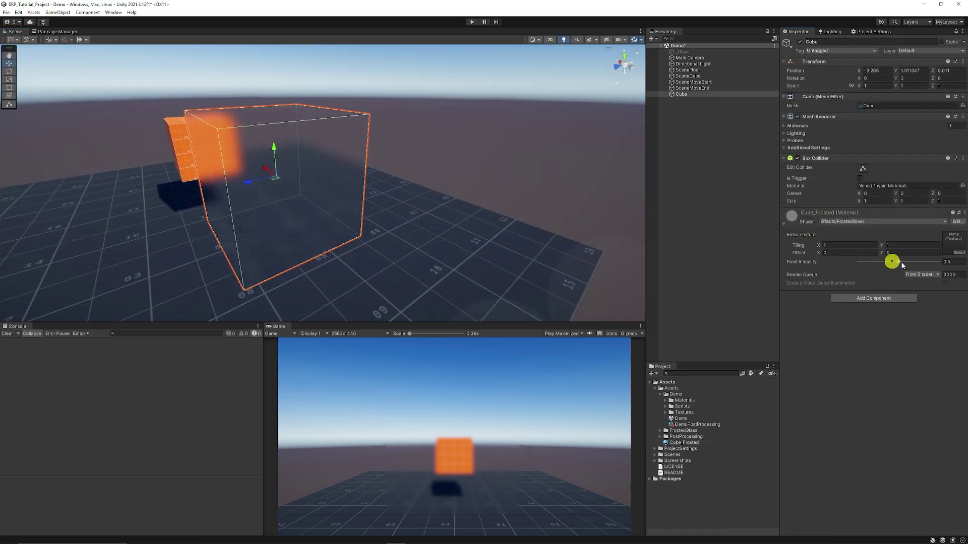
Adjust Frost Intensity, try glass_scifi, then set glass_dirt as Cube_Frosted's Frost Texture.
mouse_move(899, 264)
mouse_down()
mouse_move(818, 266)
mouse_move(963, 266)
mouse_move(908, 268)
mouse_up()
click(957, 252)
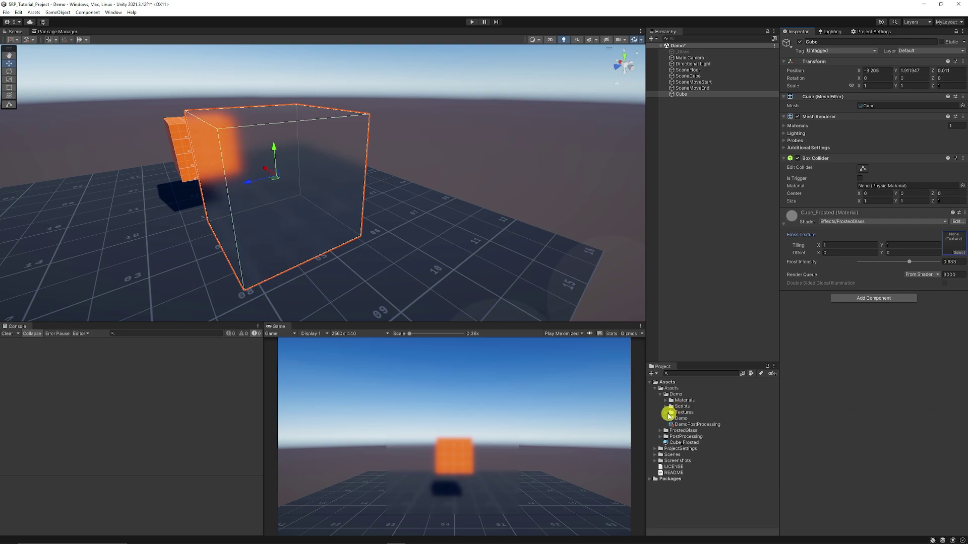
click(666, 412)
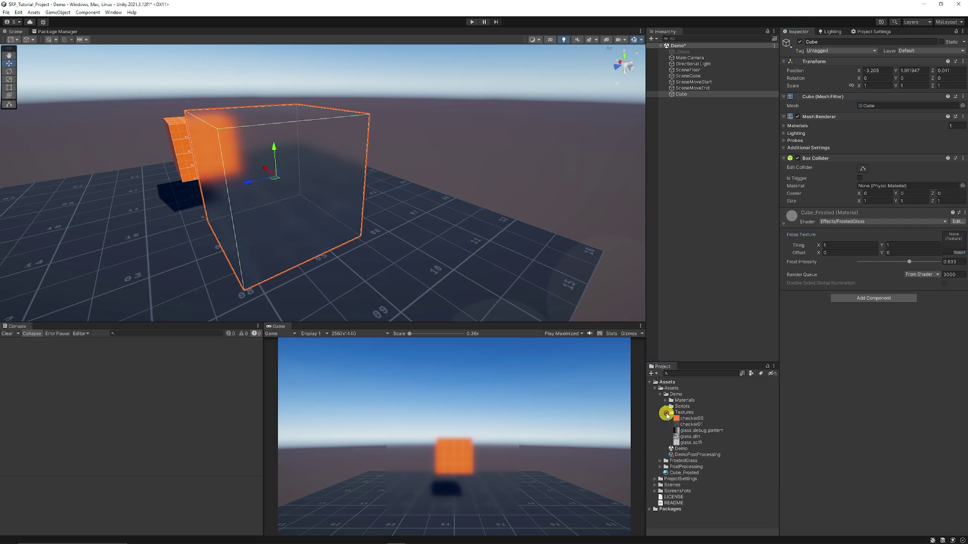
drag(698, 444, 952, 243)
alt+drag(272, 205, 414, 231)
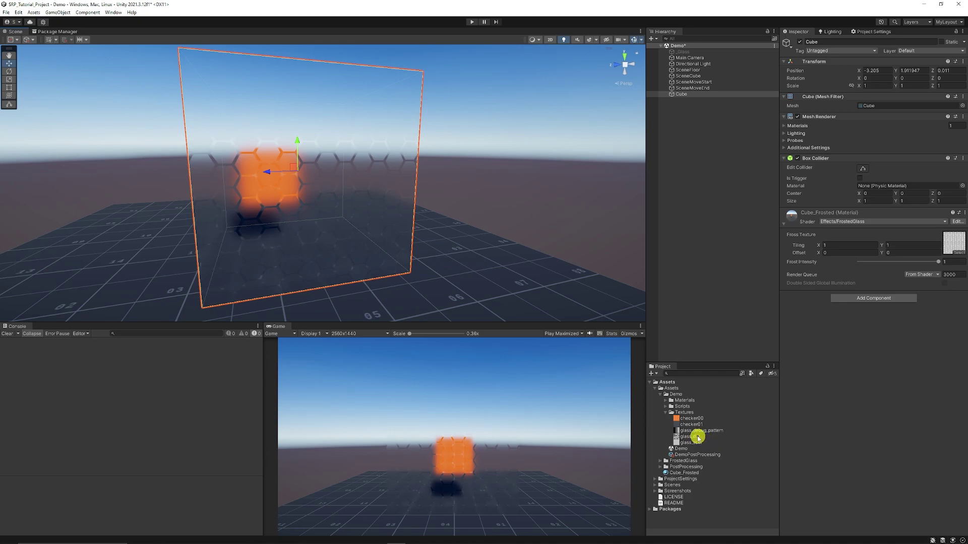
drag(698, 438, 948, 246)
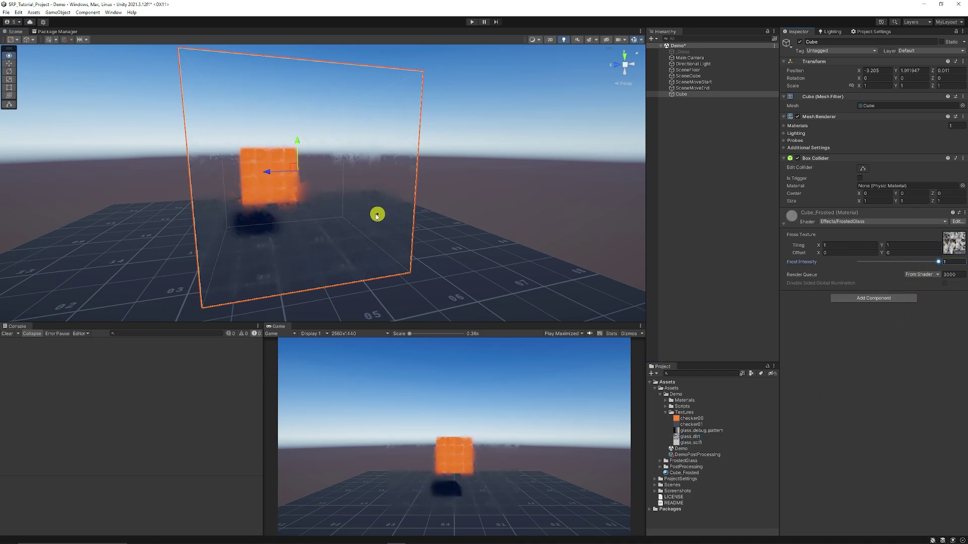
mouse_move(377, 215)
alt+mouse_down()
mouse_move(326, 214)
mouse_move(357, 195)
mouse_move(386, 205)
mouse_move(366, 221)
mouse_move(322, 221)
mouse_move(385, 213)
mouse_move(361, 227)
mouse_move(339, 199)
mouse_move(383, 201)
mouse_move(371, 222)
alt+mouse_up()
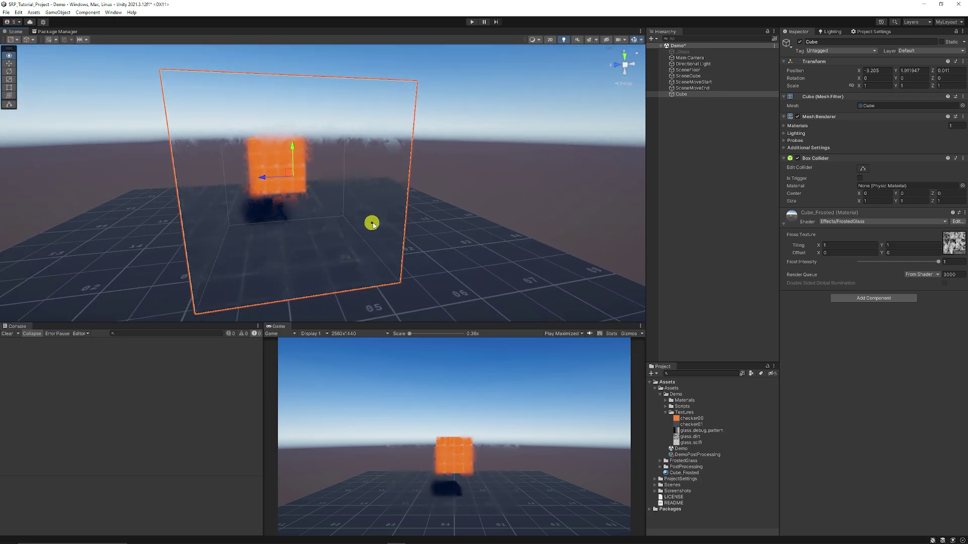
Toggle Main Camera's Post-Processing Behaviour and Command Buffer Blur off and back on, viewing the blur.
click(708, 113)
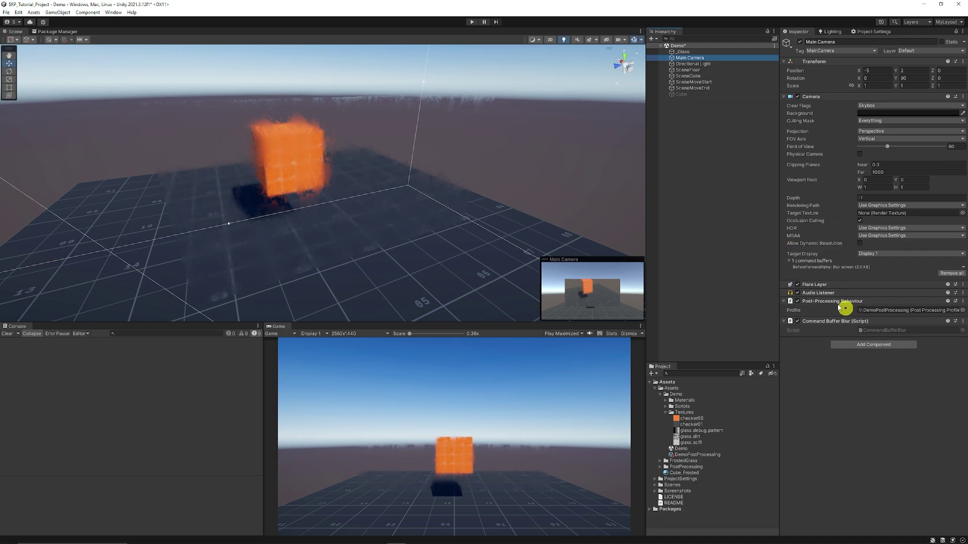
click(798, 301)
click(798, 301)
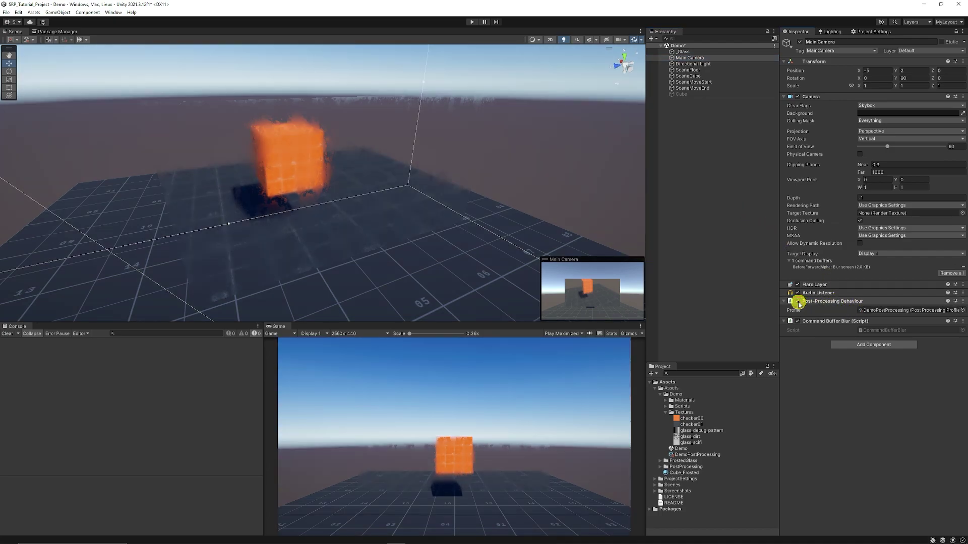
click(798, 302)
click(798, 302)
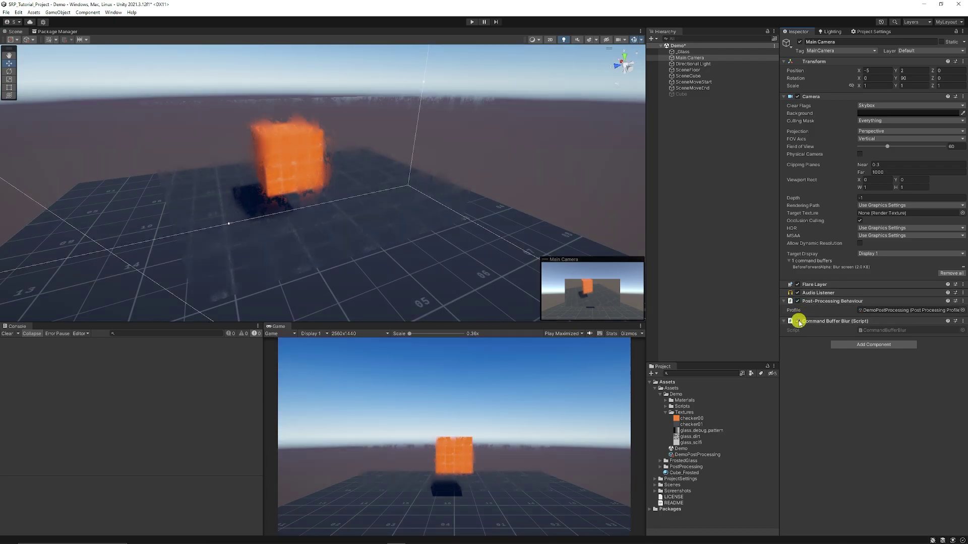
click(798, 321)
click(798, 301)
right_drag(514, 255, 406, 190)
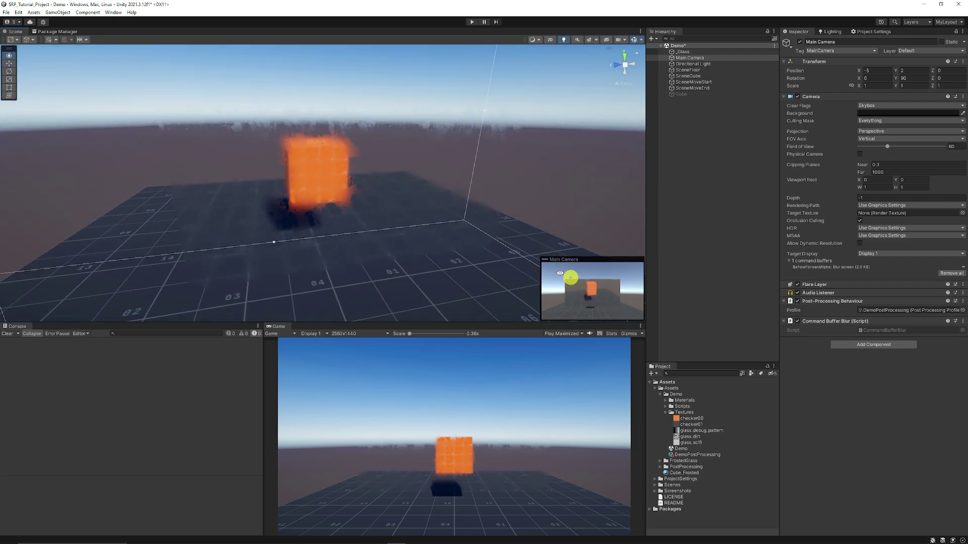
alt+drag(570, 278, 337, 210)
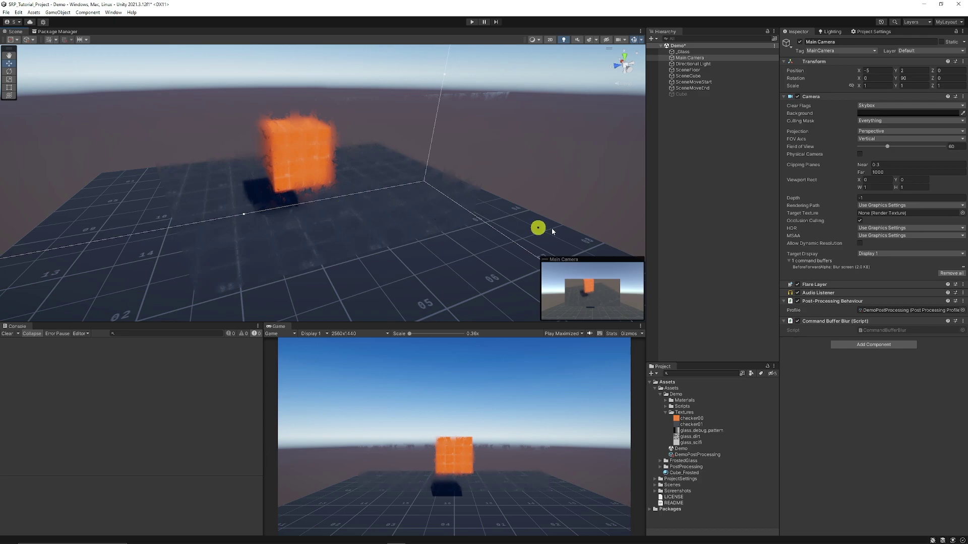
click(681, 195)
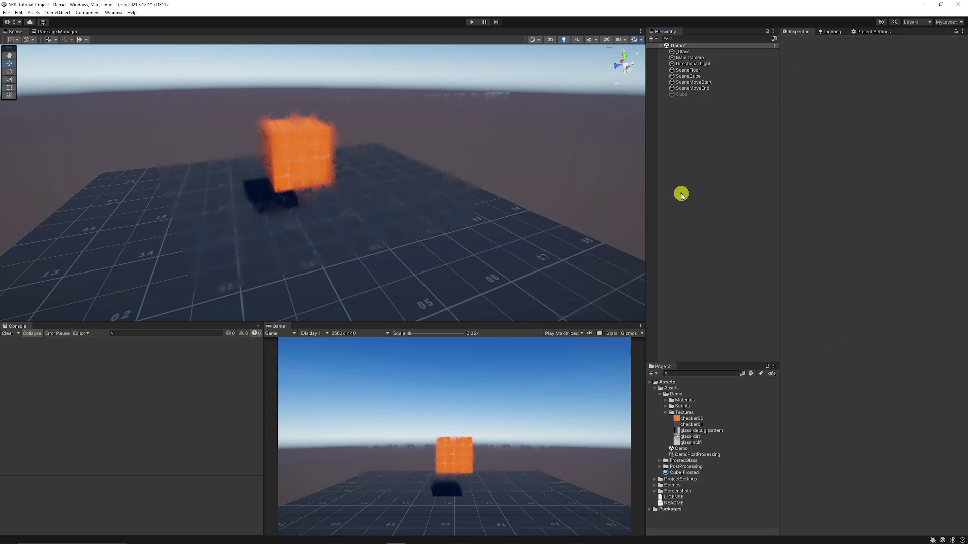